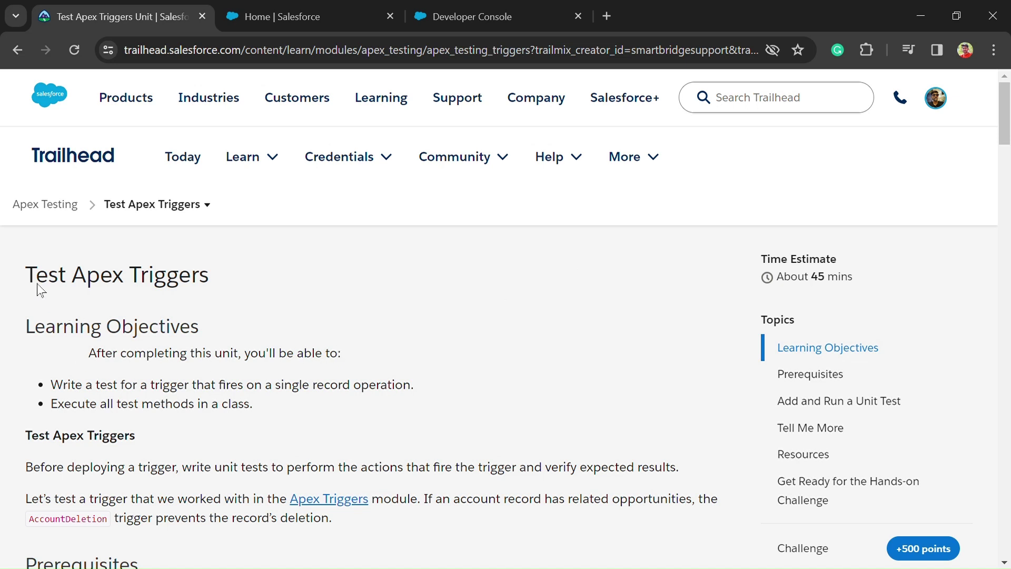
# - Review the RestrictContactByName challenge, launch the hands-on org and bring up its Developer Console
pyautogui.moveTo(27, 274)
pyautogui.mouseDown()
pyautogui.moveTo(273, 231)
pyautogui.moveTo(242, 280)
pyautogui.mouseUp()
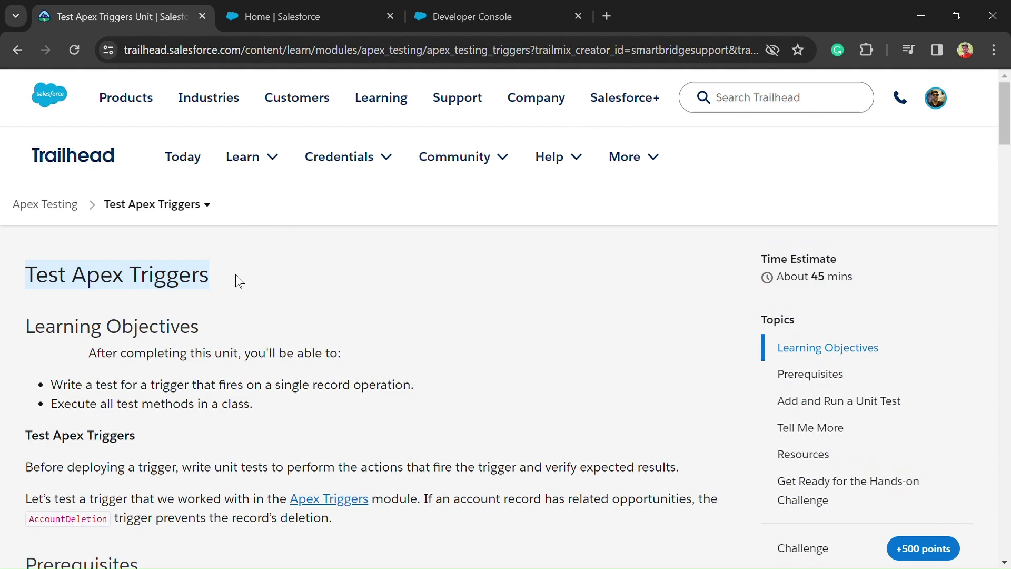
pyautogui.scroll(-5, 237, 278)
pyautogui.scroll(-3, 236, 278)
pyautogui.scroll(-3, 239, 279)
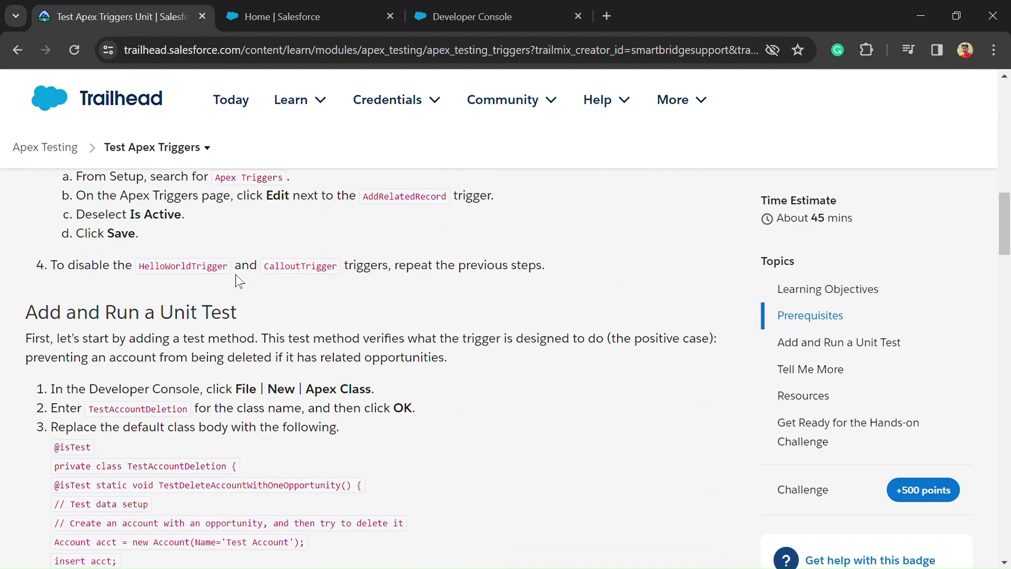
pyautogui.scroll(-3, 241, 281)
pyautogui.scroll(-3, 244, 283)
pyautogui.scroll(-1, 244, 282)
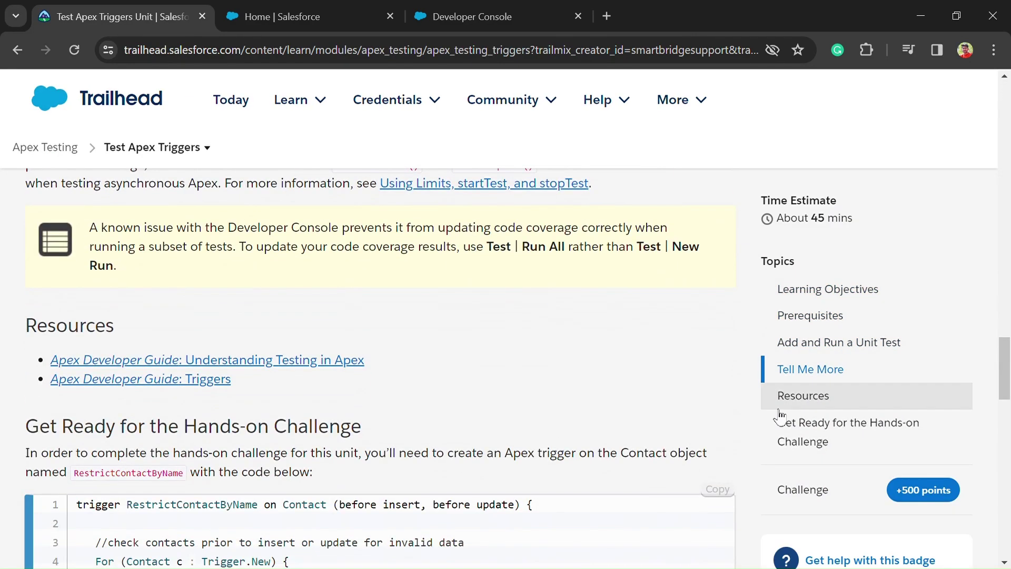
pyautogui.click(816, 478)
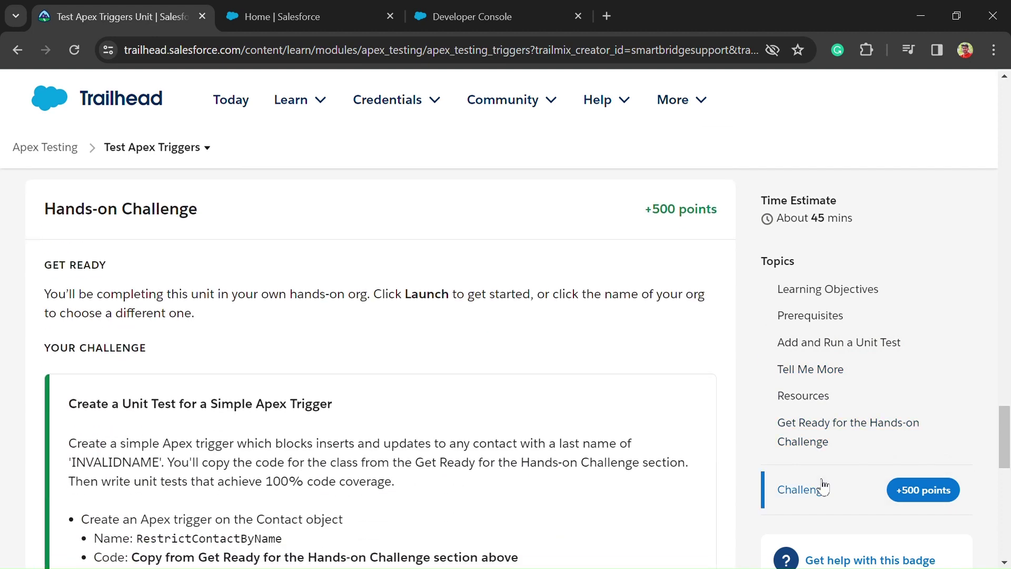
pyautogui.scroll(-3, 540, 419)
pyautogui.scroll(1, 539, 419)
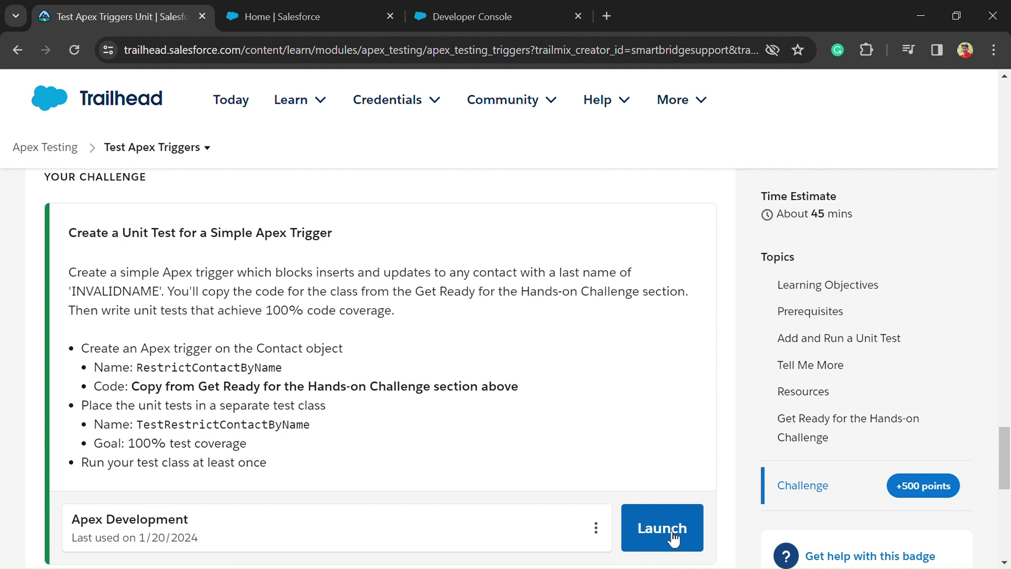
pyautogui.click(286, 2)
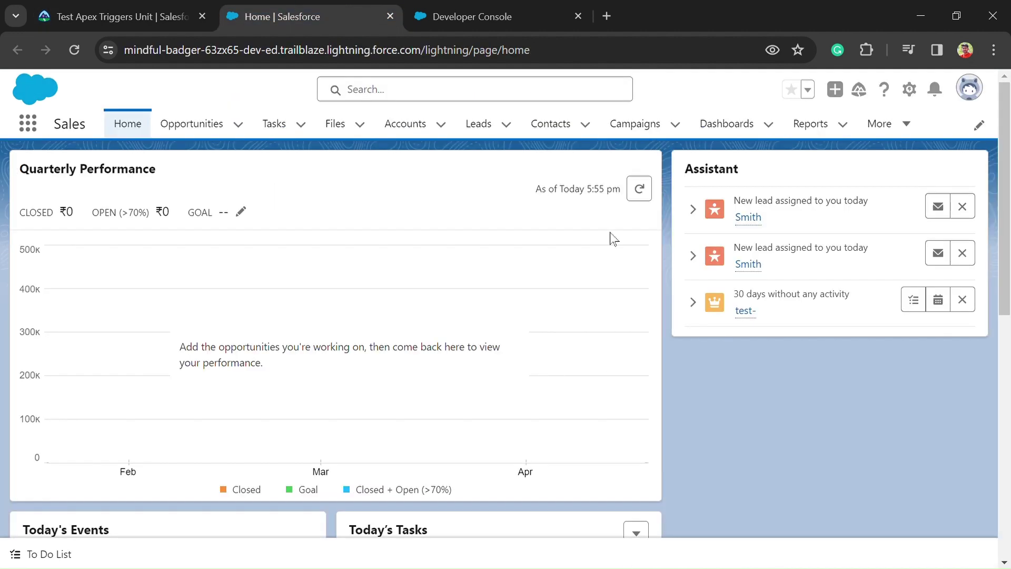
pyautogui.click(914, 101)
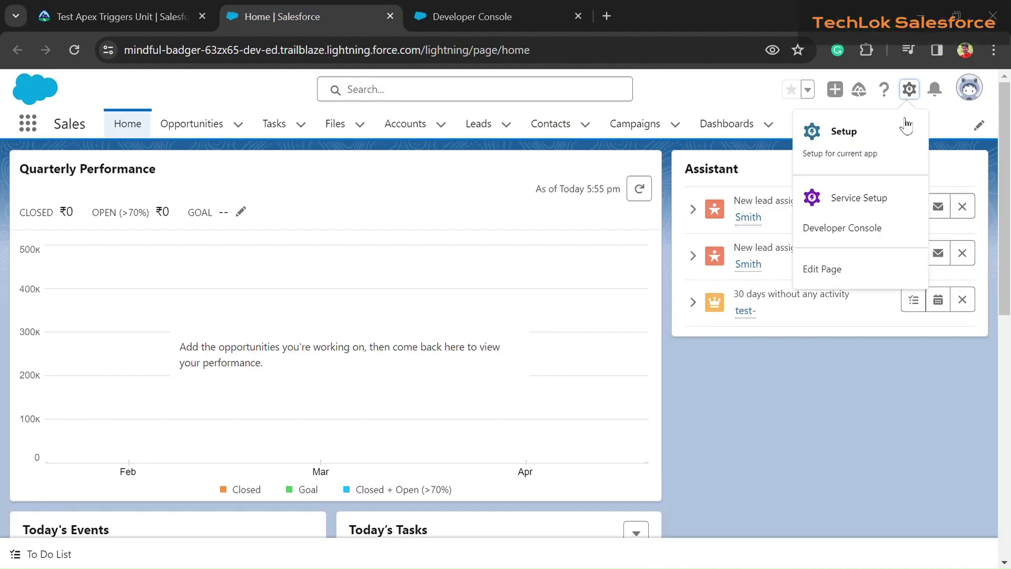
pyautogui.click(480, 26)
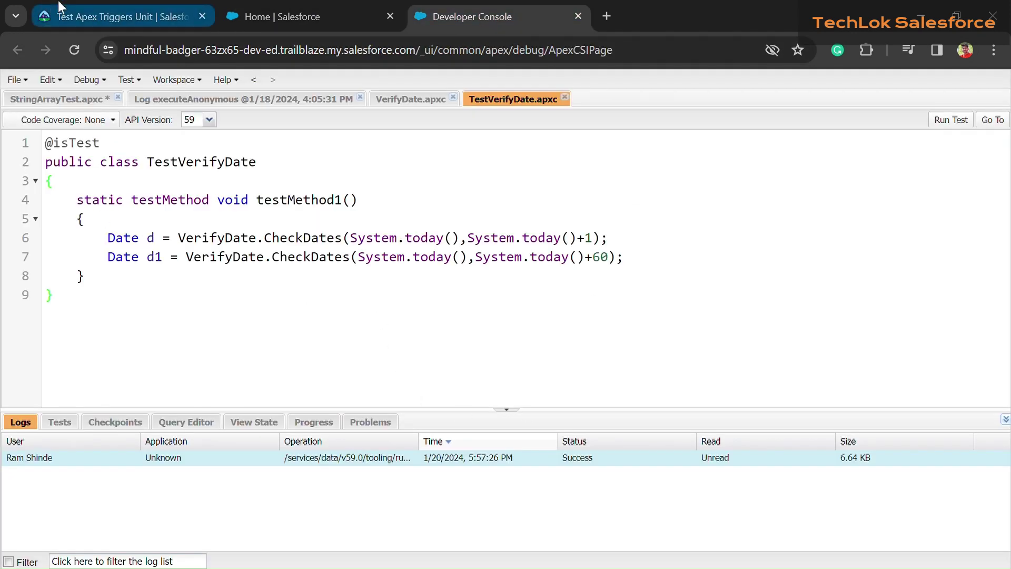
# - Select the trigger name RestrictContactByName in the Trailhead challenge's bullet list
pyautogui.click(114, 14)
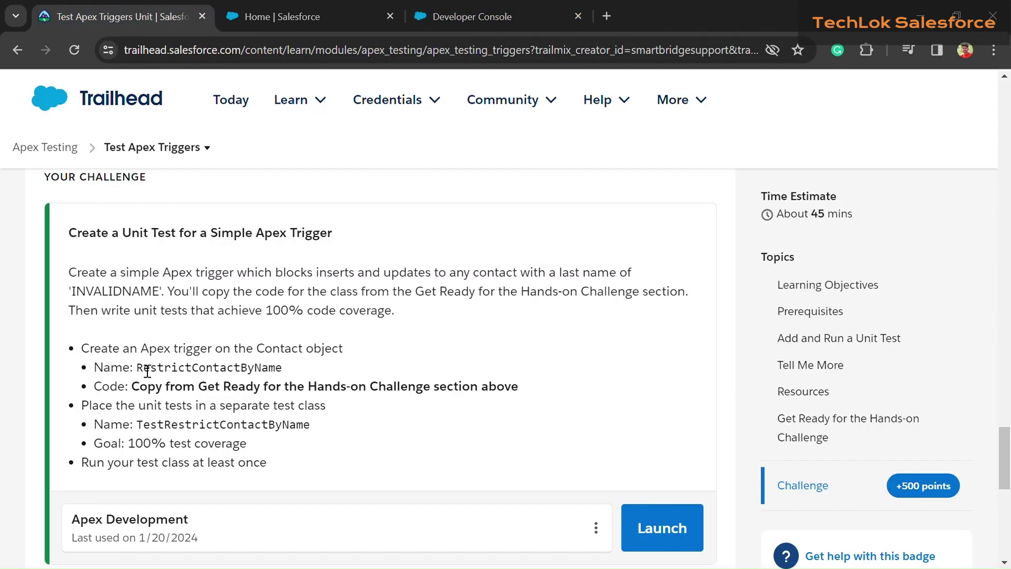
pyautogui.moveTo(82, 349); pyautogui.dragTo(350, 355)
pyautogui.click(343, 350)
pyautogui.moveTo(137, 367); pyautogui.dragTo(287, 368)
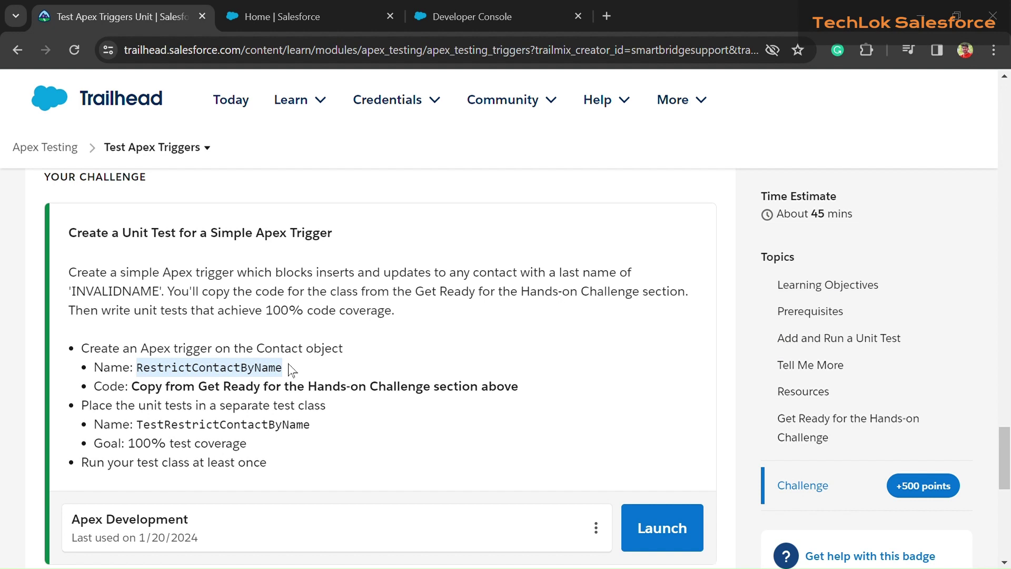
# - Create a RestrictContactByName Apex trigger on Contact and copy the challenge's sample trigger code
pyautogui.click(486, 17)
pyautogui.click(19, 80)
pyautogui.moveTo(39, 103)
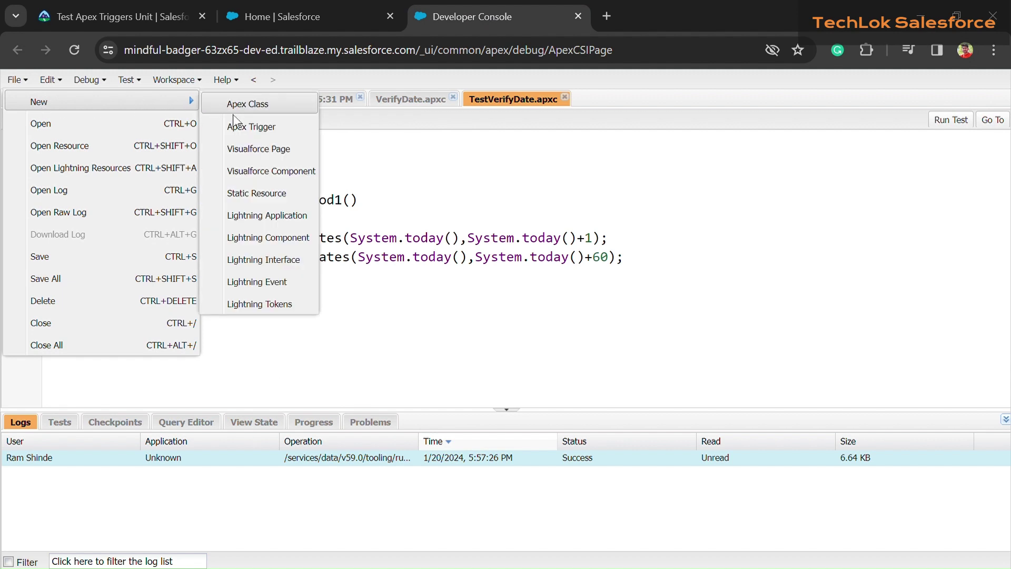
pyautogui.click(254, 128)
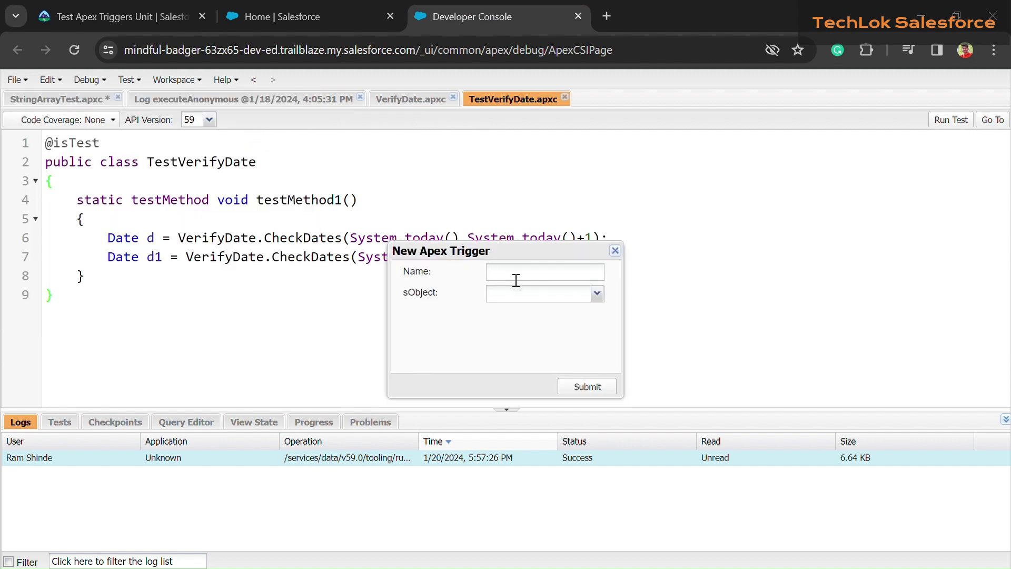
pyautogui.write('RestrictContactByName')
pyautogui.click(533, 294)
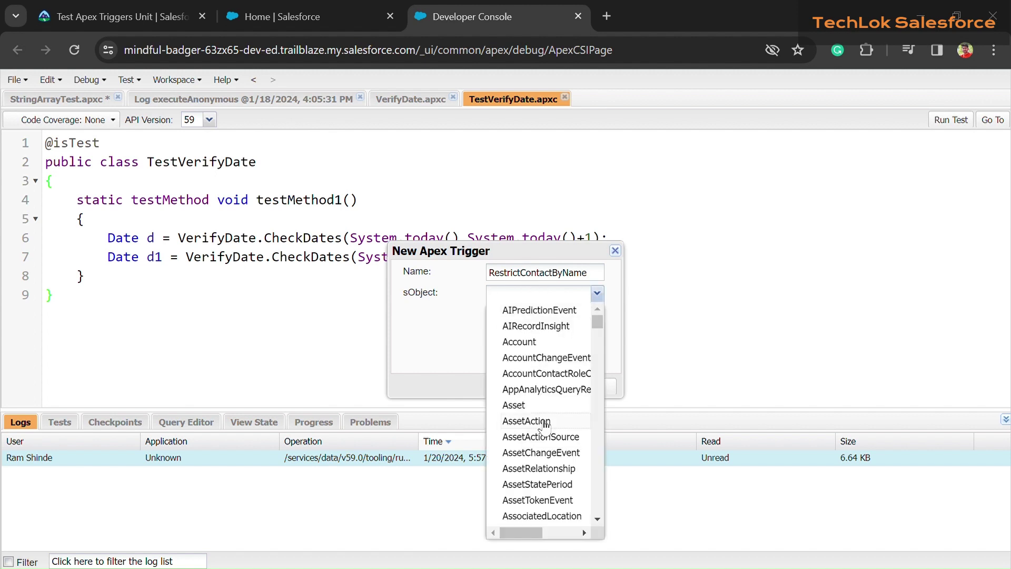
pyautogui.scroll(-4, 542, 425)
pyautogui.scroll(-4, 543, 425)
pyautogui.scroll(-5, 543, 427)
pyautogui.scroll(-1, 544, 427)
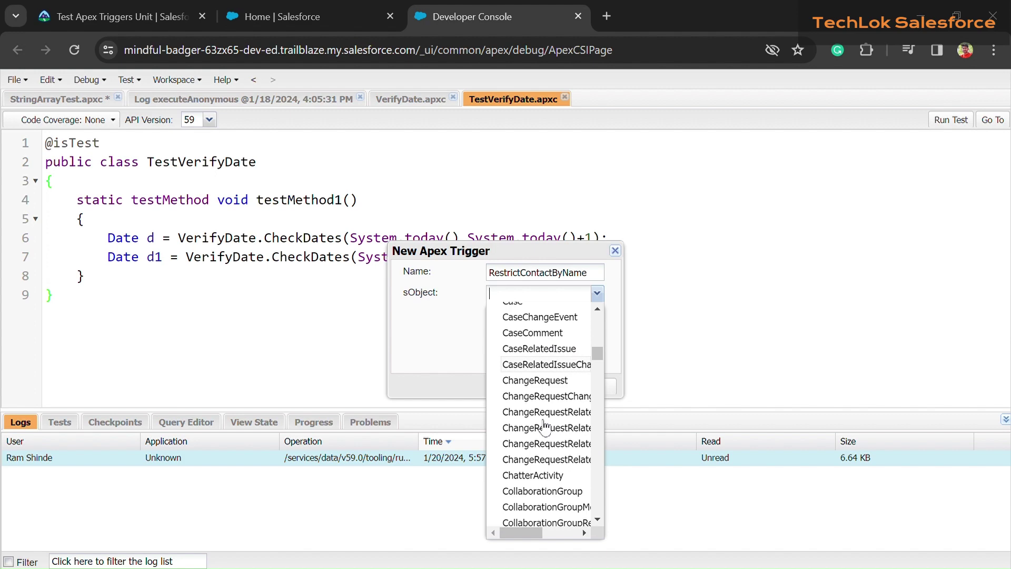
pyautogui.scroll(1, 544, 427)
pyautogui.scroll(-2, 544, 427)
pyautogui.scroll(-2, 545, 427)
pyautogui.scroll(-2, 544, 428)
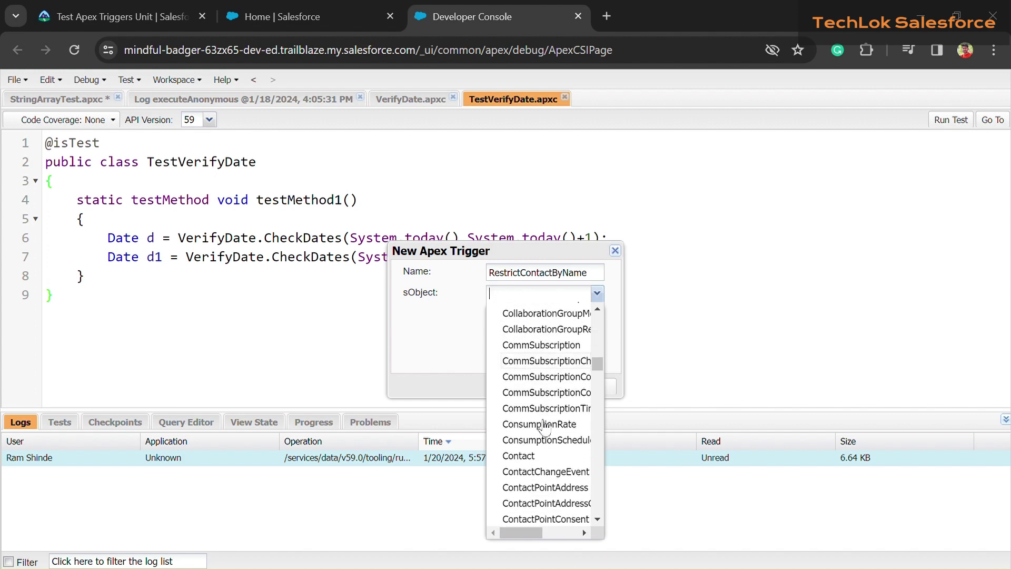
pyautogui.click(539, 447)
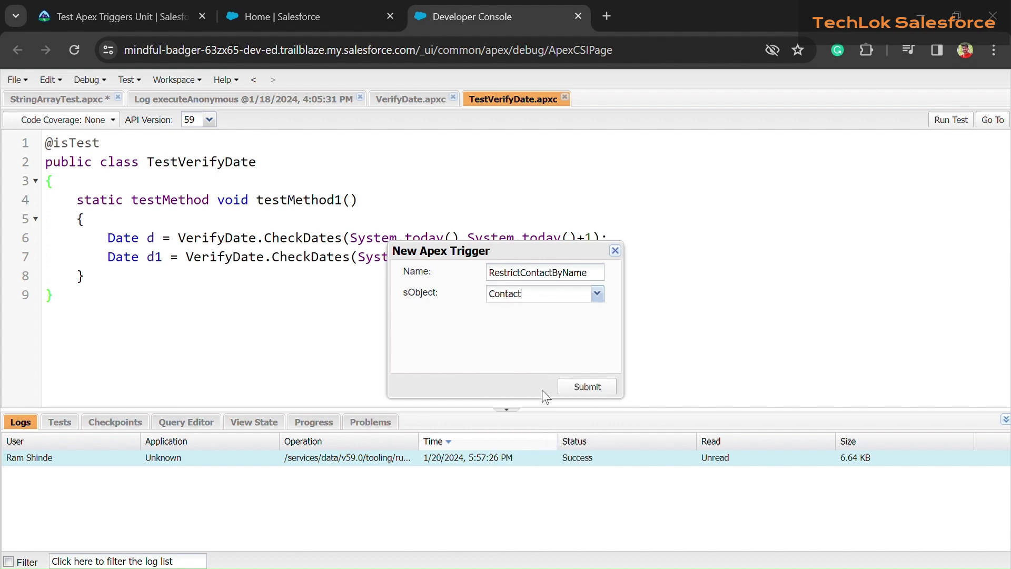
pyautogui.click(584, 388)
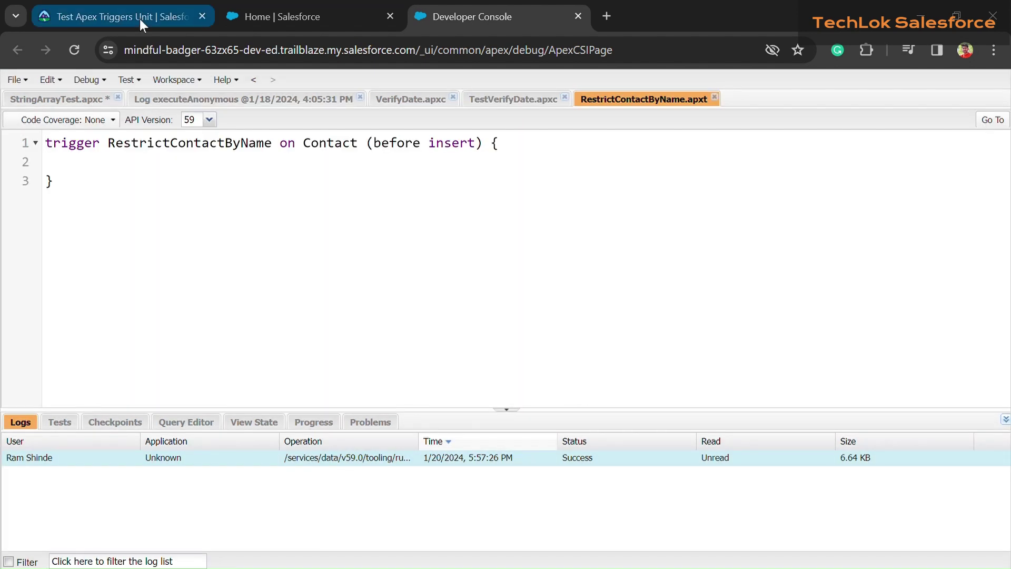
pyautogui.click(140, 20)
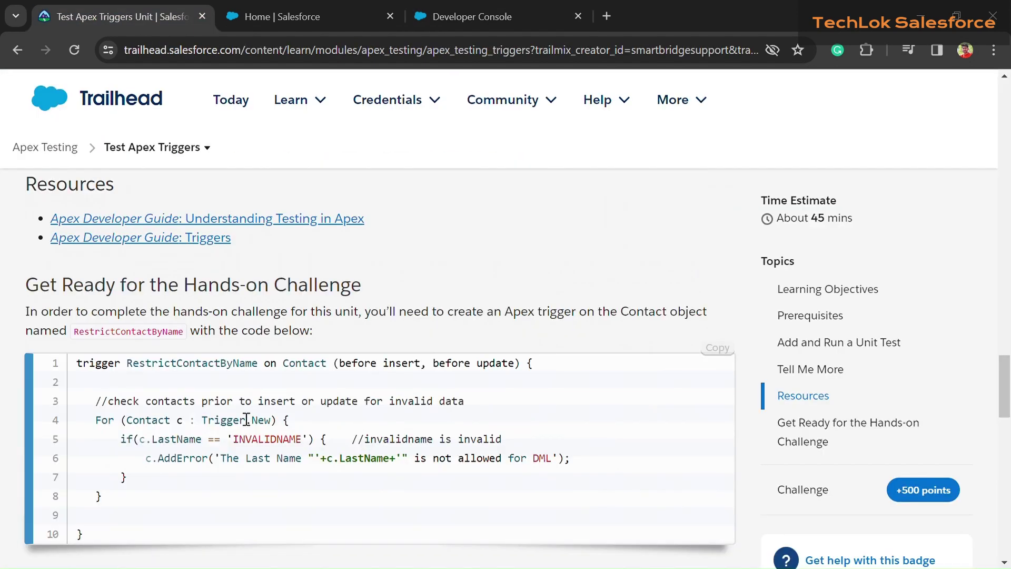
pyautogui.click(723, 358)
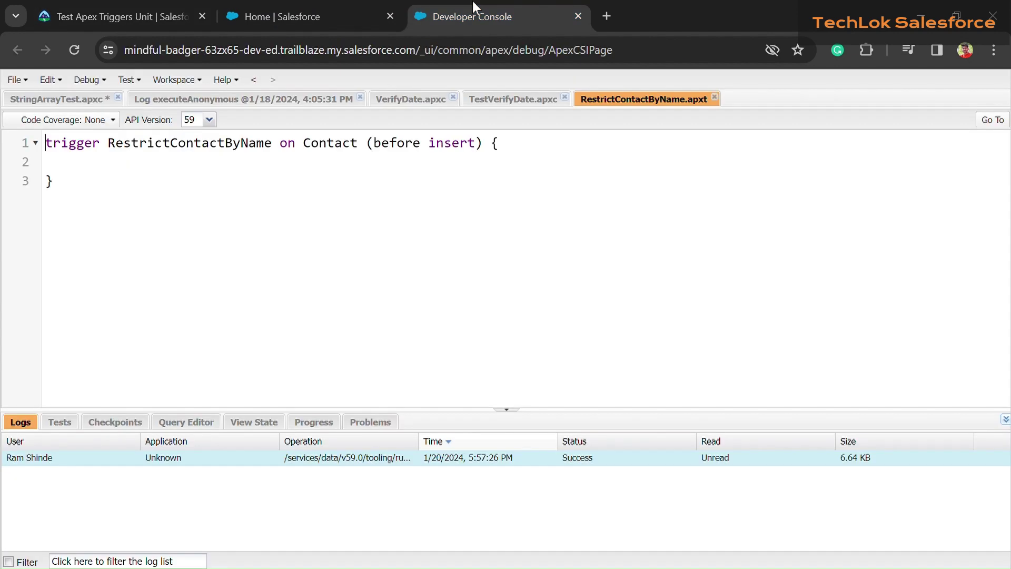
# - Replace the trigger skeleton with the copied INVALIDNAME LastName check code and save it
pyautogui.click(472, 6)
pyautogui.hotkey('ctrl', 'a')
pyautogui.hotkey('ctrl', 'v')
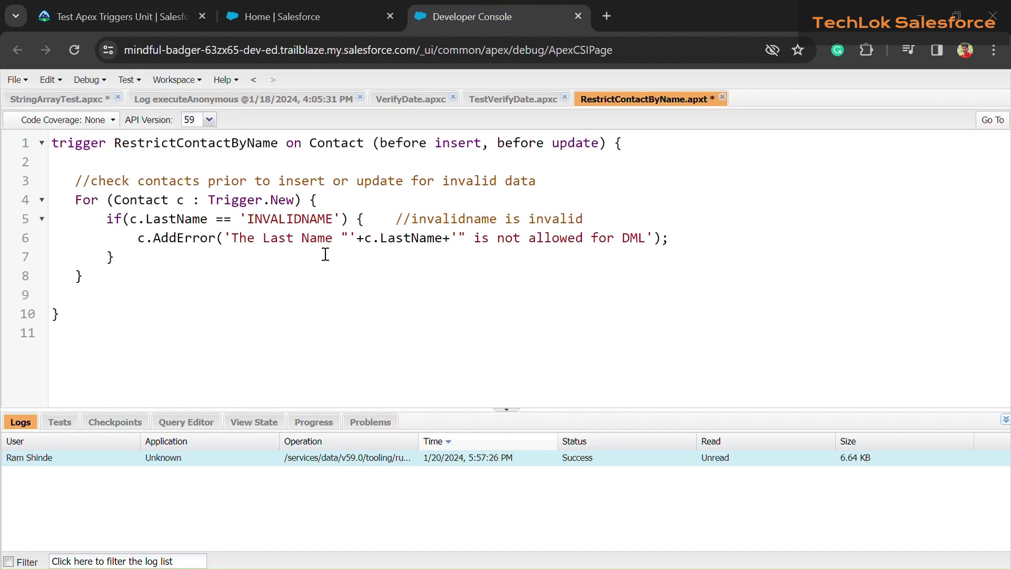
pyautogui.click(17, 80)
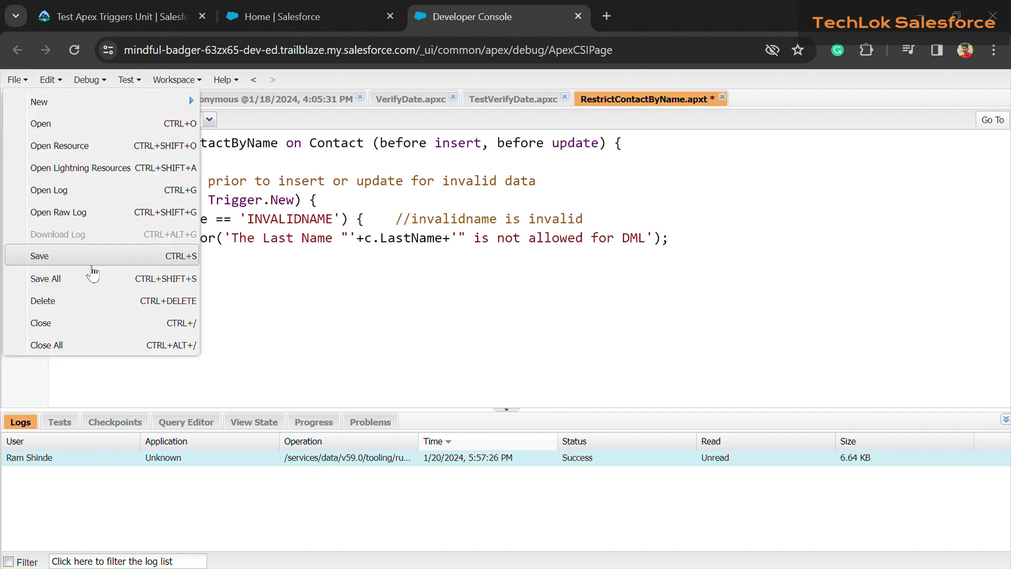
pyautogui.click(121, 256)
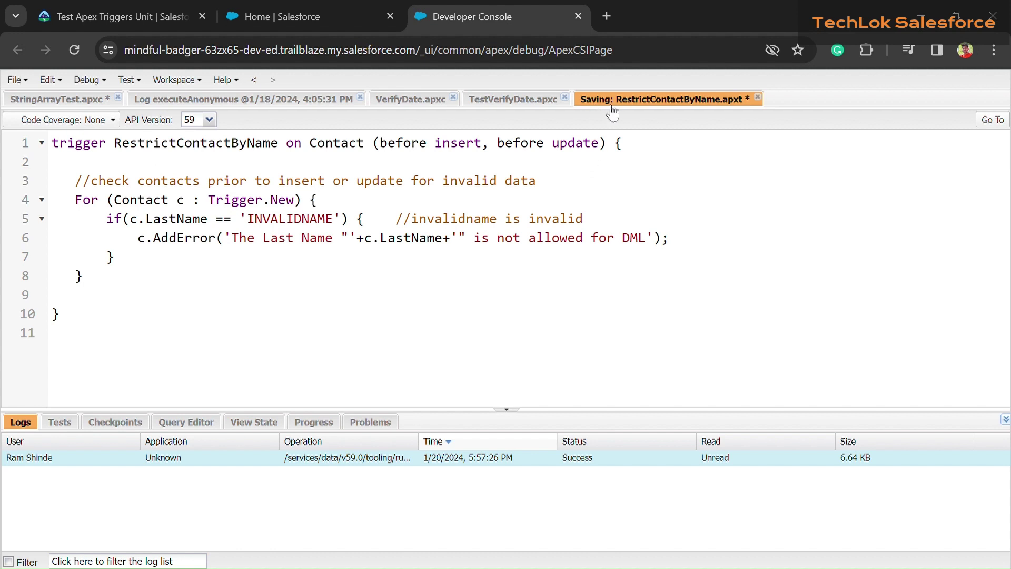
# - Start a new Apex class and paste the name TestRestrictContactByName copied from Trailhead
pyautogui.click(16, 81)
pyautogui.moveTo(40, 102)
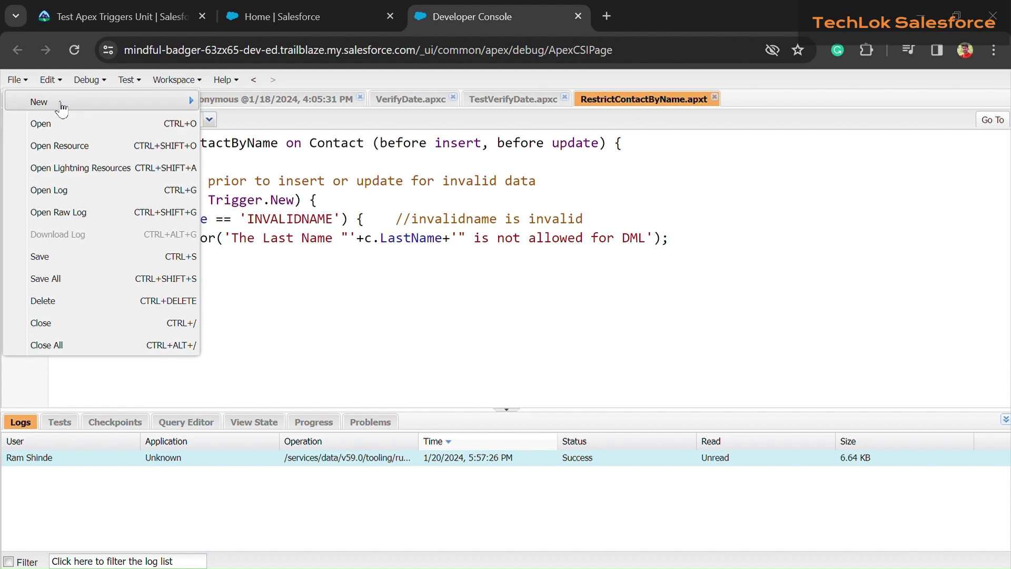
pyautogui.click(268, 104)
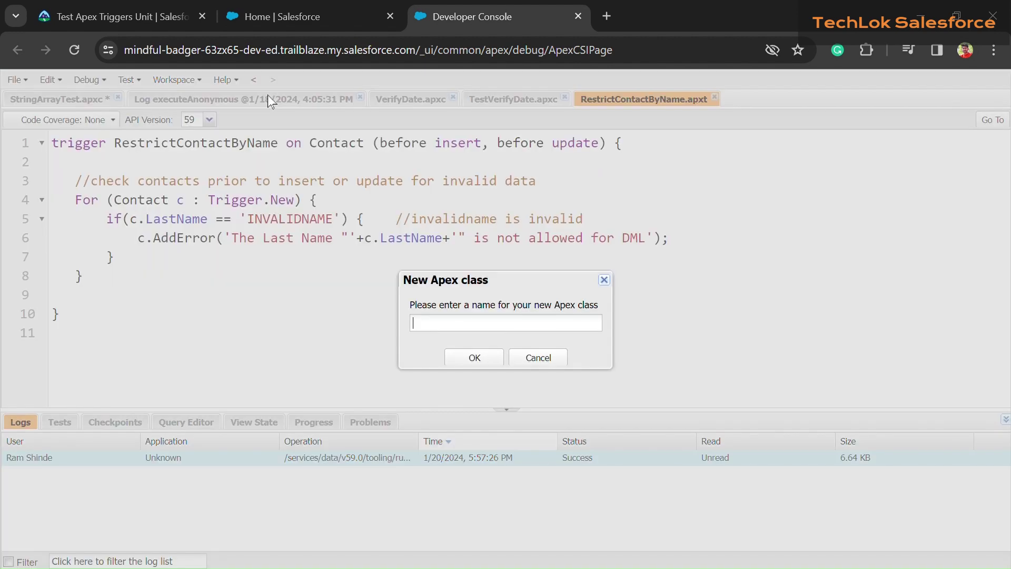
pyautogui.click(79, 7)
pyautogui.scroll(-5, 271, 473)
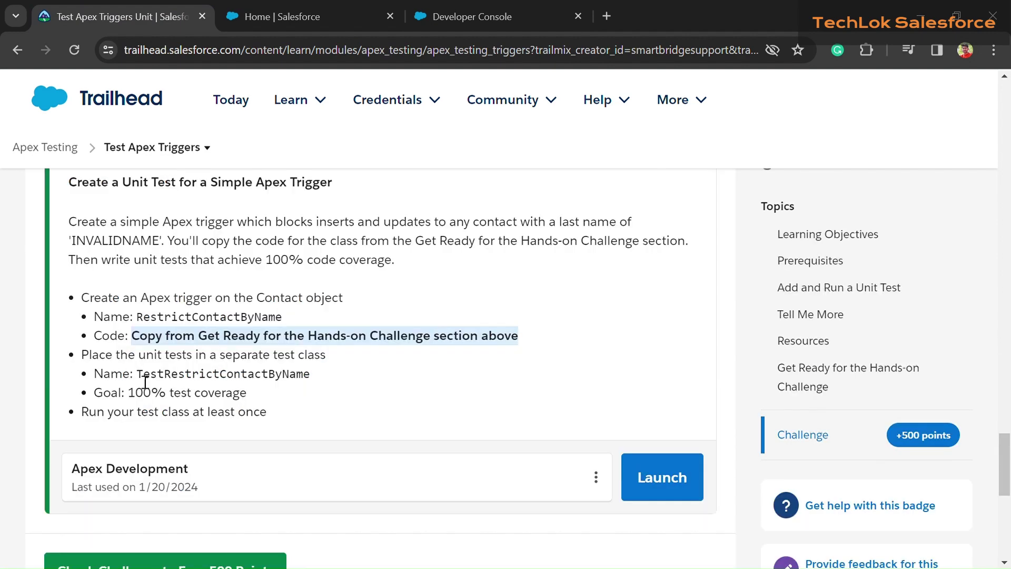
pyautogui.moveTo(137, 375); pyautogui.dragTo(313, 376)
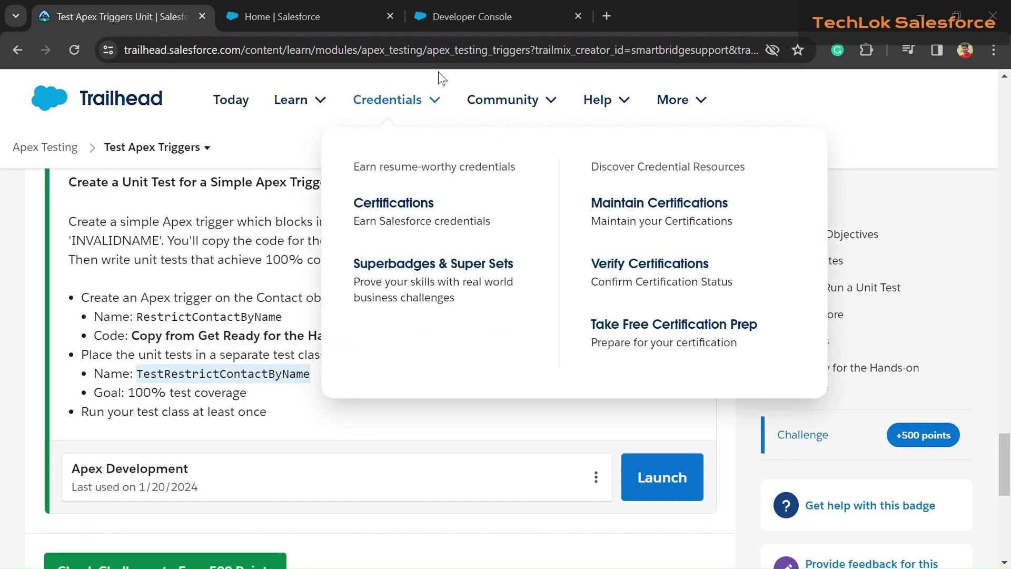
pyautogui.click(494, 7)
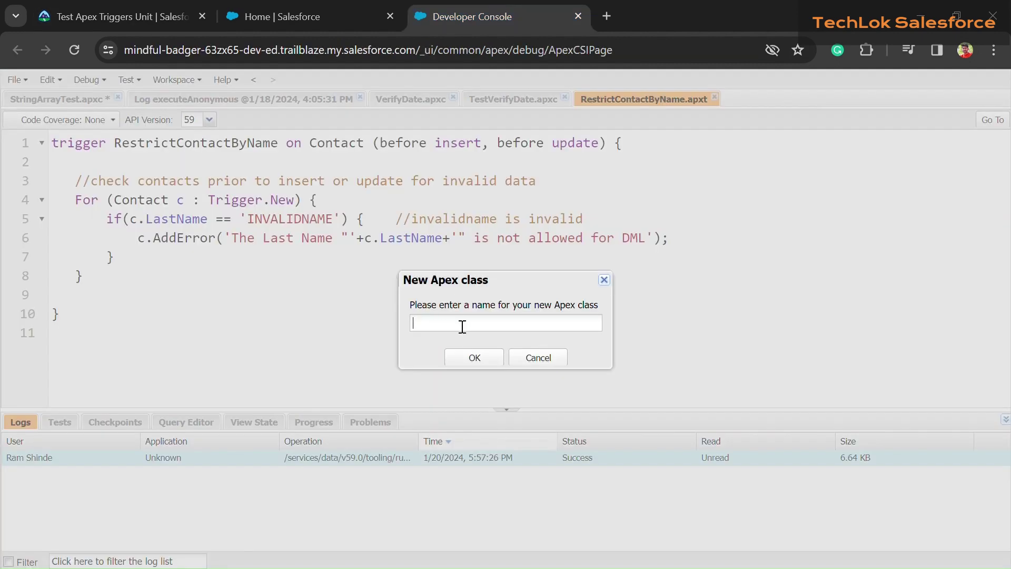
pyautogui.hotkey('ctrl', 'v')
# - Create TestRestrictContactByName, replace its skeleton with the copied INVALIDNAME test code, and save
pyautogui.click(474, 357)
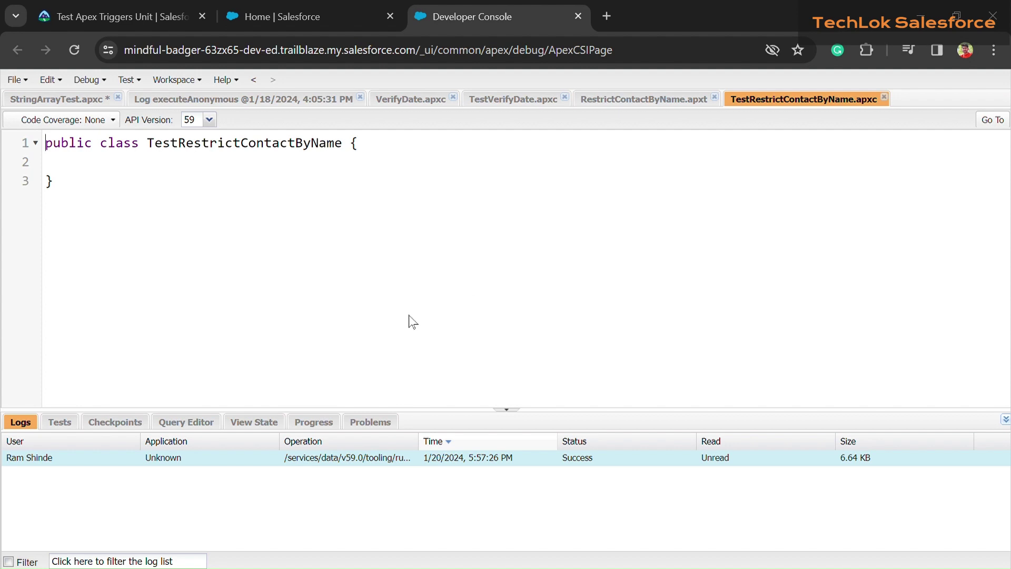
pyautogui.hotkey('ctrl', 'a')
pyautogui.hotkey('ctrl', 'v')
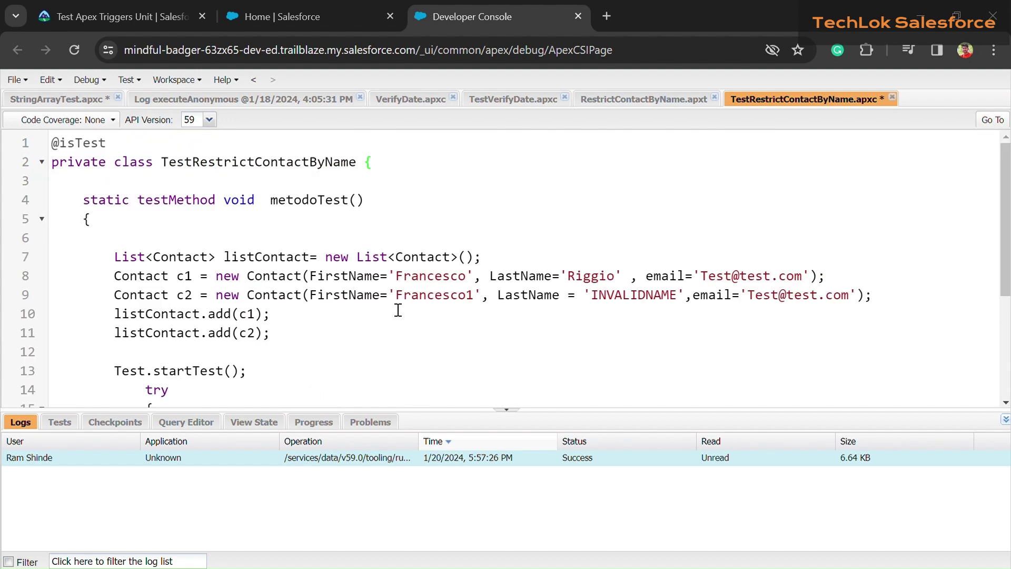
pyautogui.click(15, 80)
pyautogui.click(89, 257)
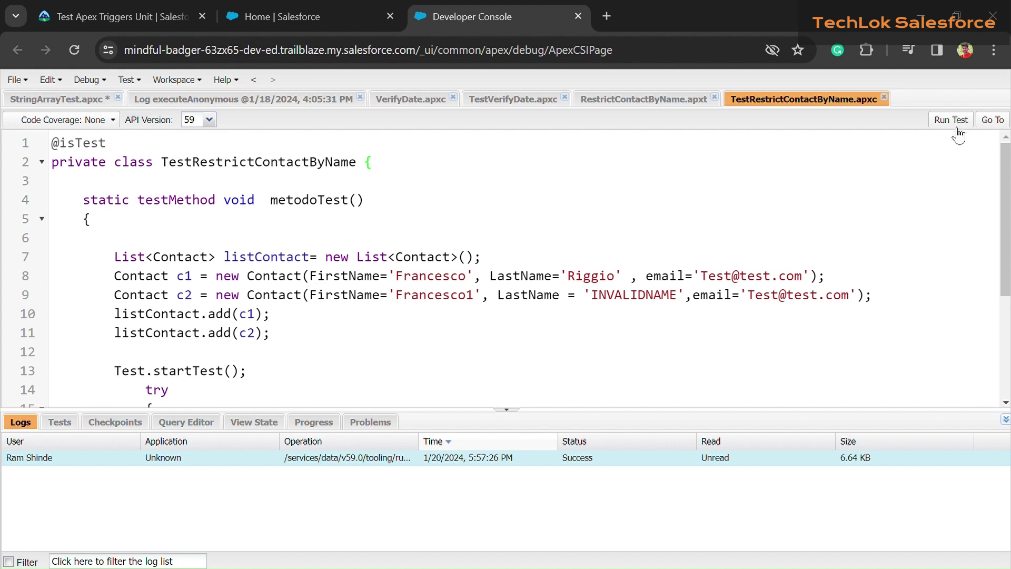
# - Run the TestRestrictContactByName tests from the editor toolbar
pyautogui.click(943, 124)
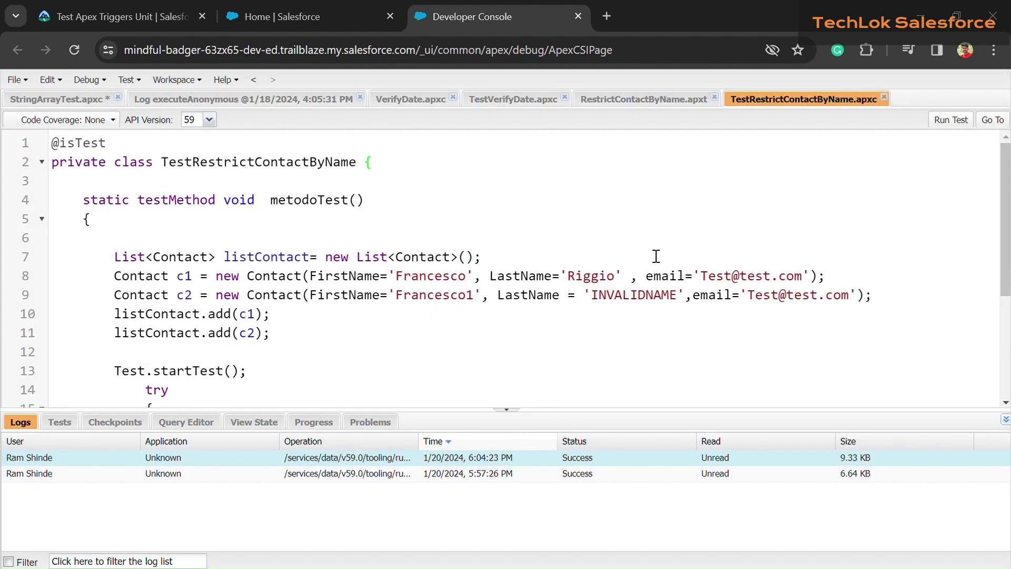
# - Back on Trailhead, submit Check Challenge to earn the 500 points
pyautogui.click(135, 2)
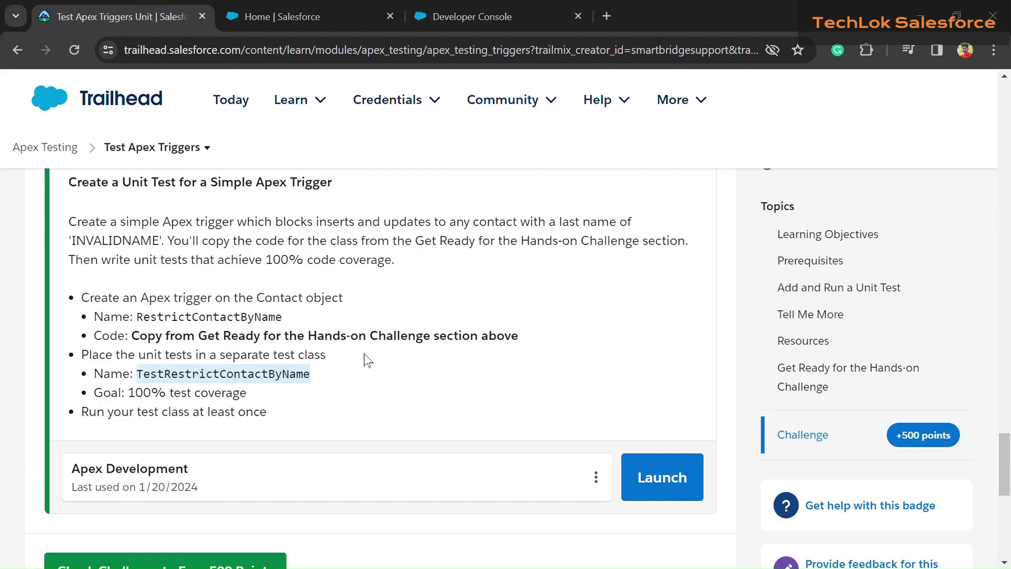
pyautogui.scroll(-2, 365, 354)
pyautogui.click(231, 435)
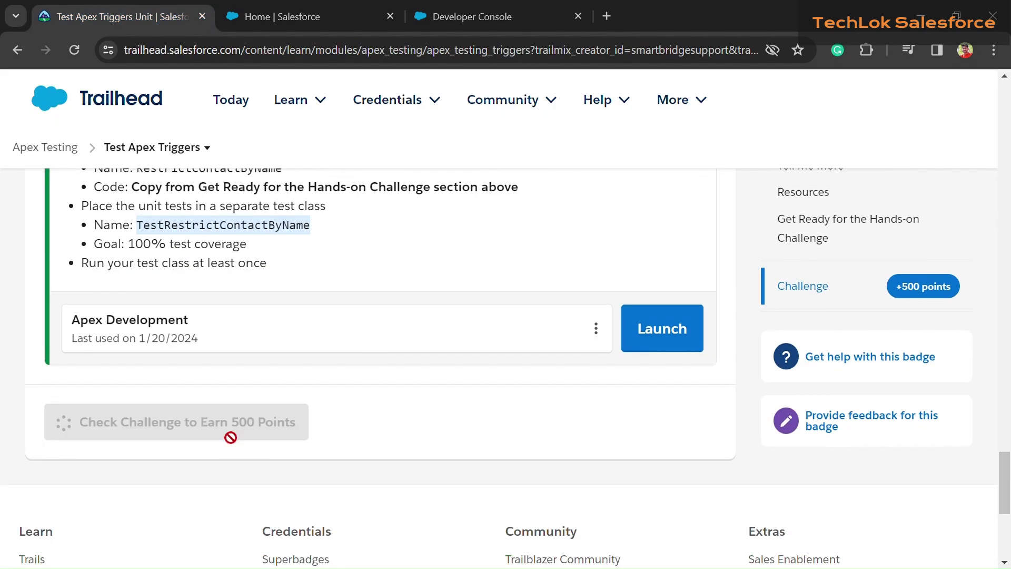